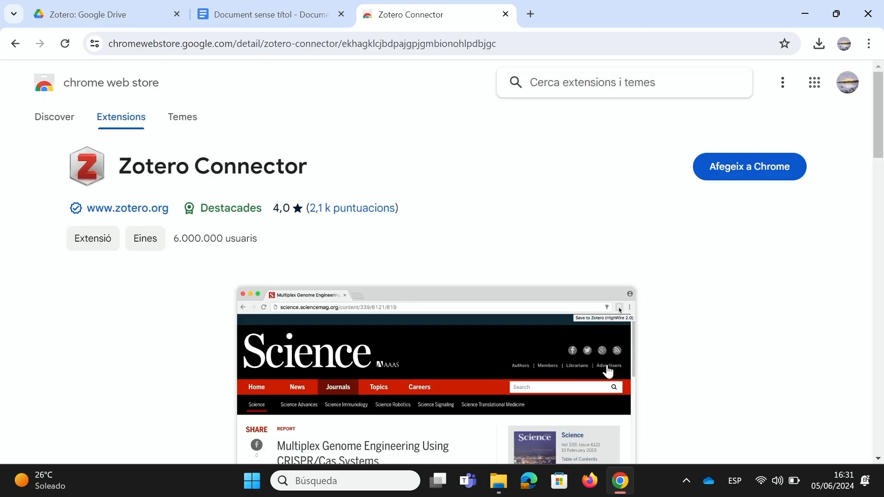
# - Install the Zotero Connector extension in Chrome and dismiss the sync suggestion
pyautogui.click(754, 173)
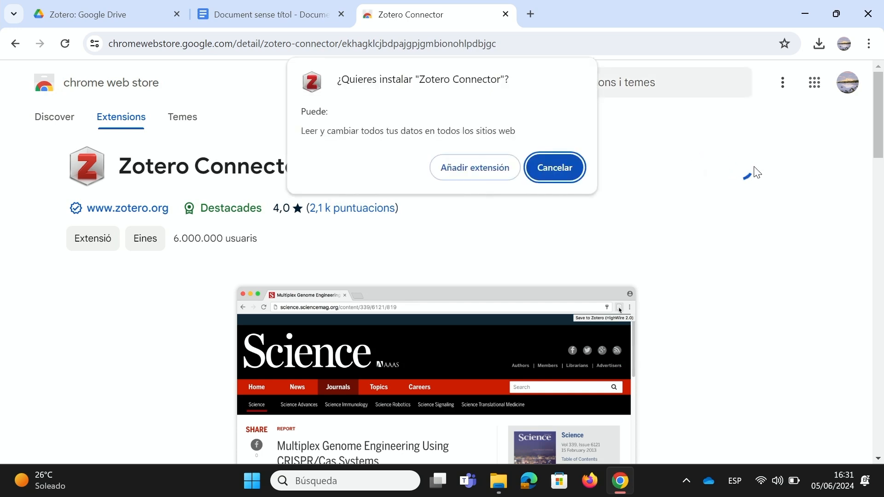
pyautogui.click(474, 175)
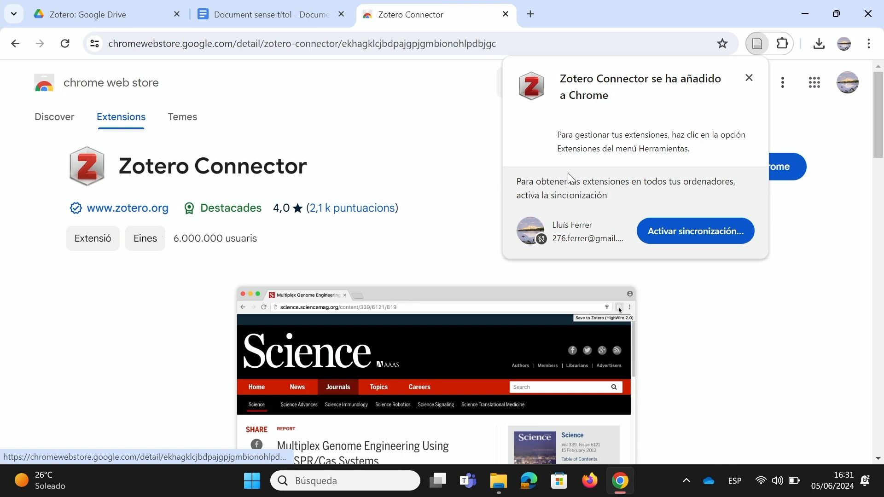
pyautogui.click(748, 78)
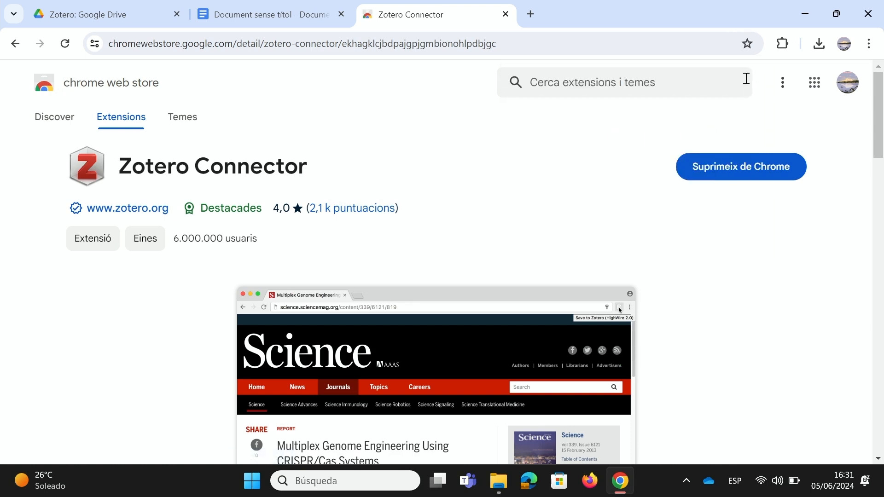
# - Pin the Zotero Connector extension so it stays accessible in the browser
pyautogui.click(787, 46)
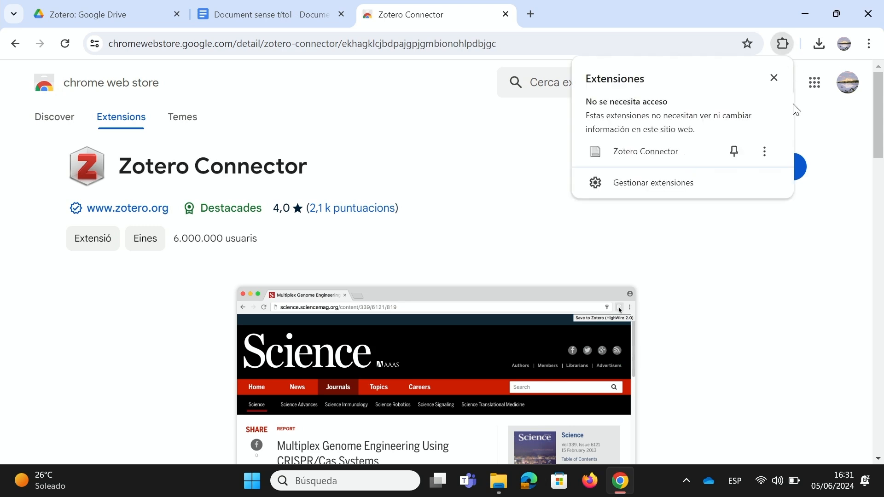
pyautogui.click(735, 152)
pyautogui.click(763, 48)
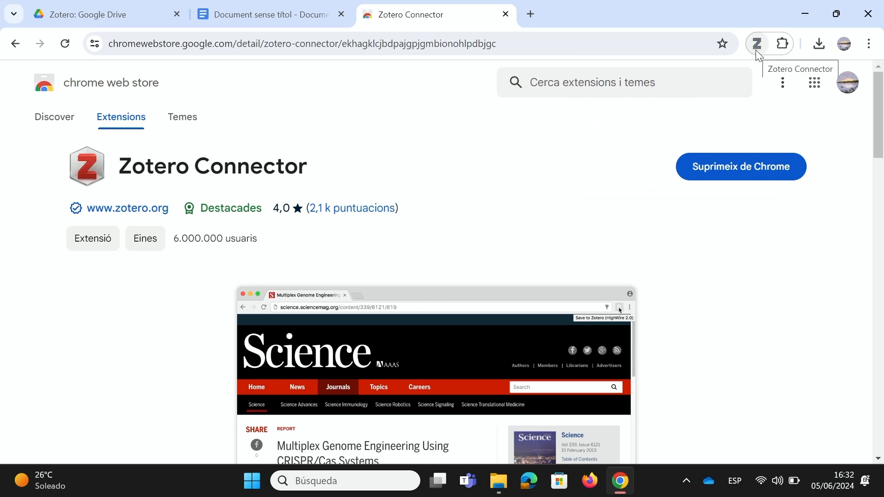
# - Reload the untitled Google Docs document and try to open its Zotero document preferences
pyautogui.click(301, 9)
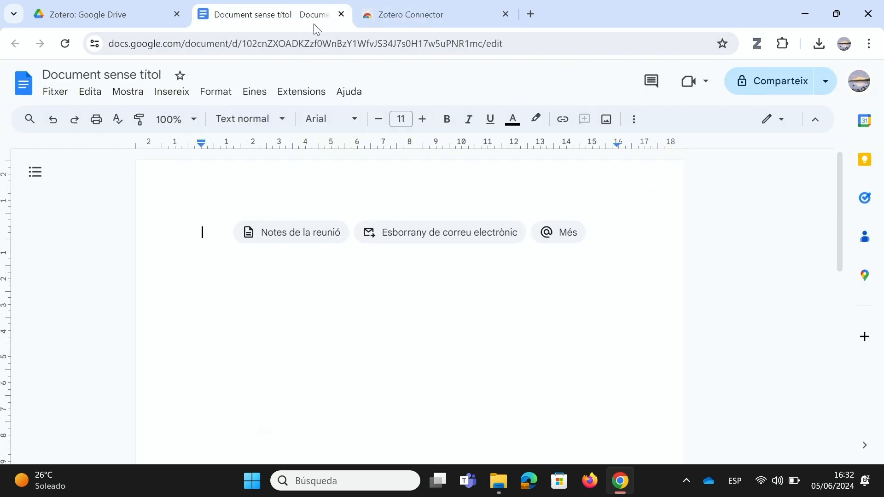
pyautogui.click(64, 44)
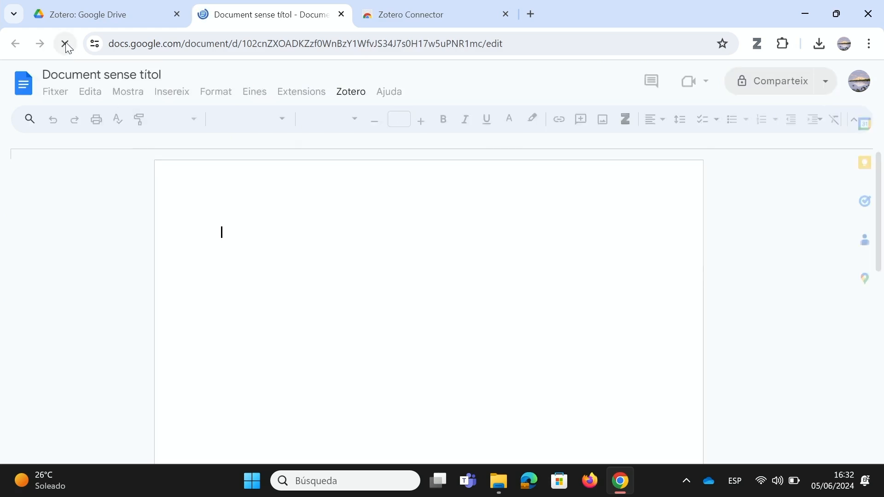
pyautogui.click(352, 96)
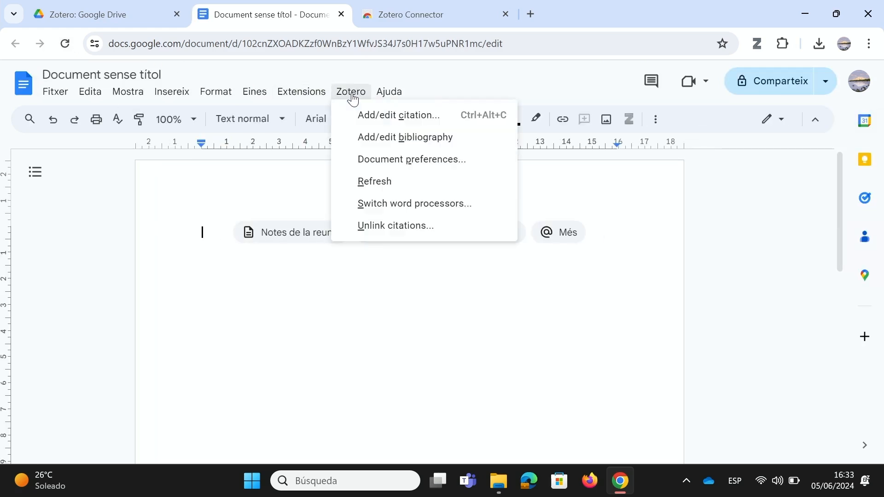
pyautogui.click(400, 160)
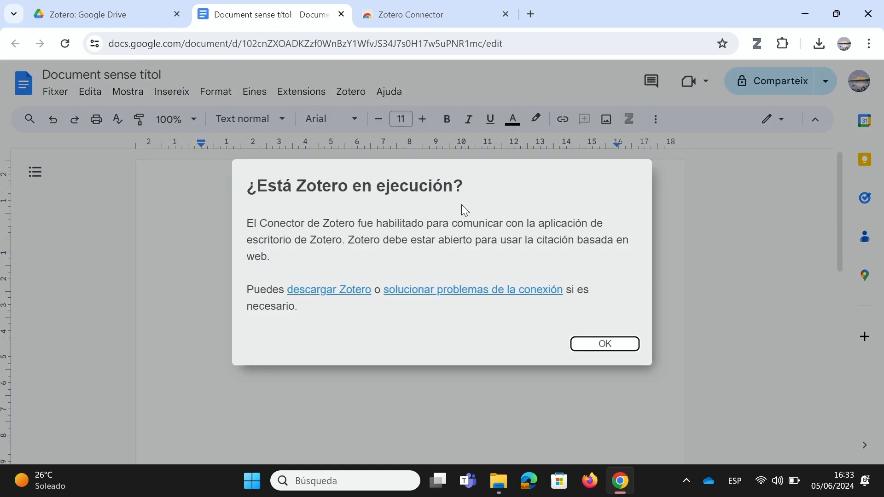
# - Launch the Zotero desktop application, return to the document in Chrome and dismiss the notice about Zotero running
pyautogui.click(357, 481)
pyautogui.write('zotero')
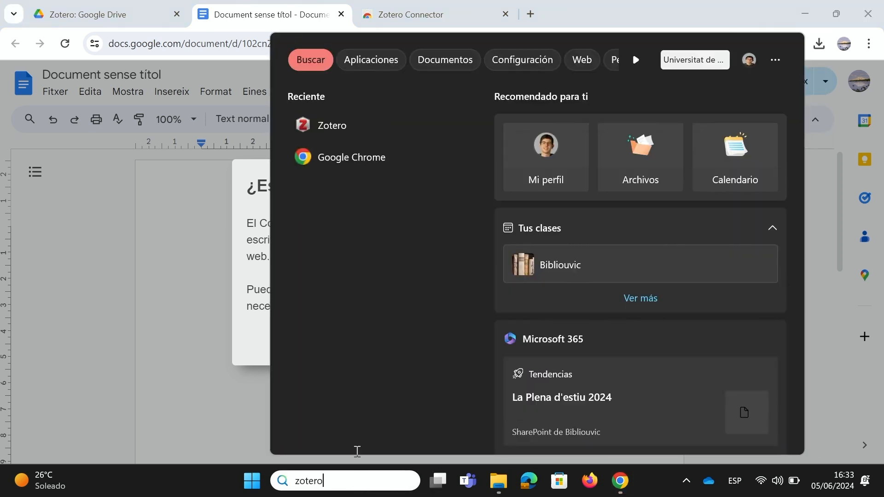
pyautogui.click(346, 137)
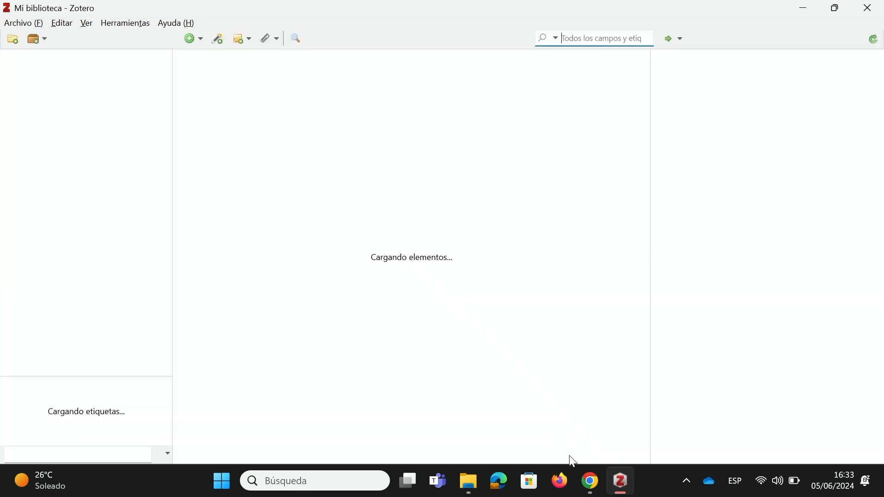
pyautogui.click(592, 484)
pyautogui.click(599, 344)
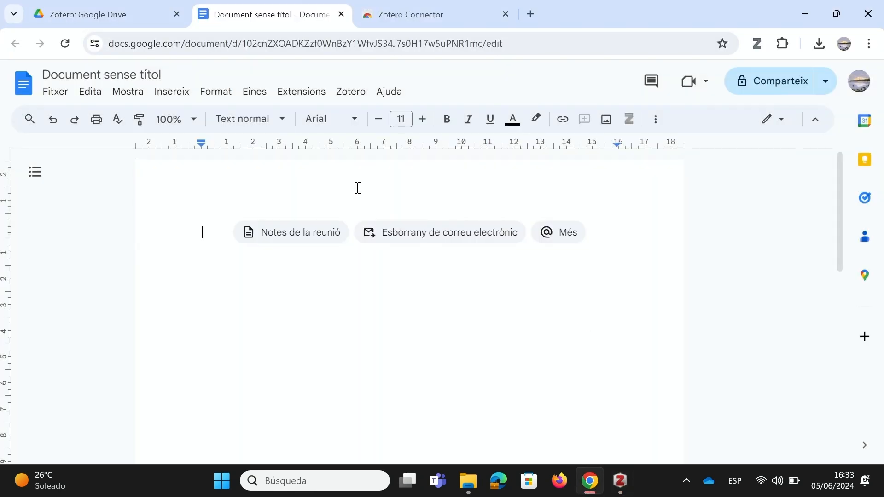
# - Start adding a Zotero citation and authorize Zotero Google Docs Integration to access the existing Google account
pyautogui.click(293, 104)
pyautogui.moveTo(357, 98)
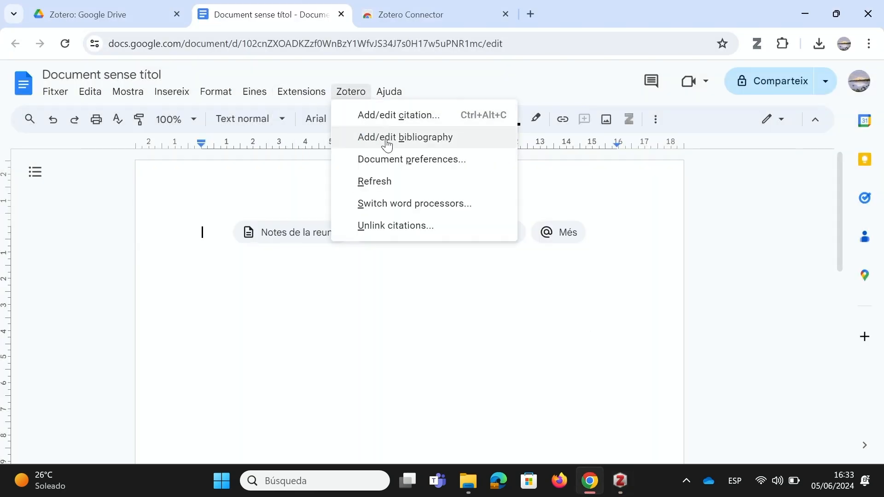
pyautogui.click(398, 116)
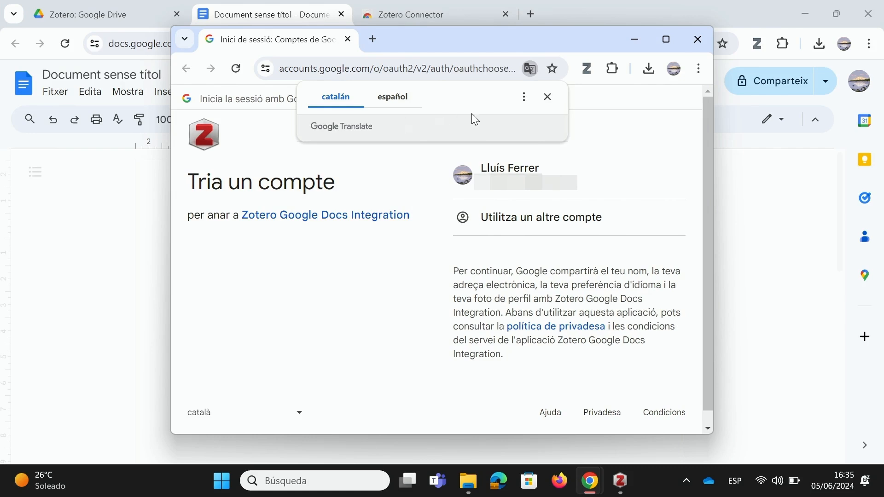
pyautogui.click(547, 97)
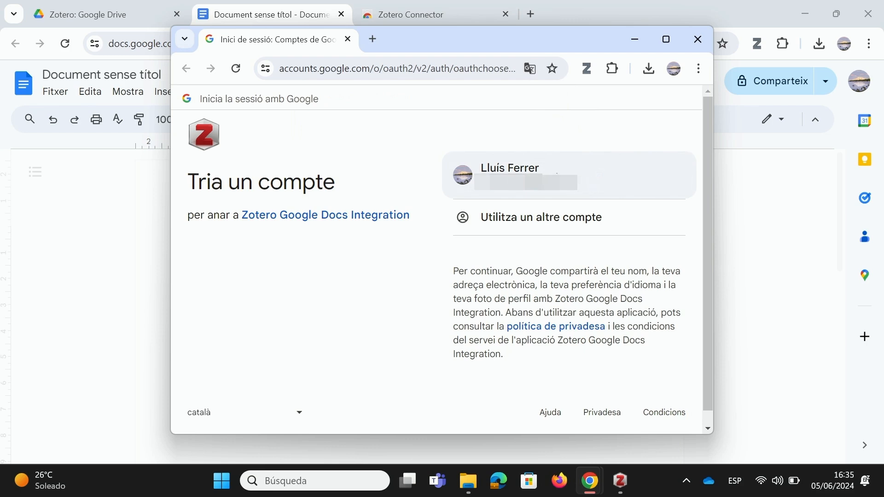
pyautogui.click(566, 187)
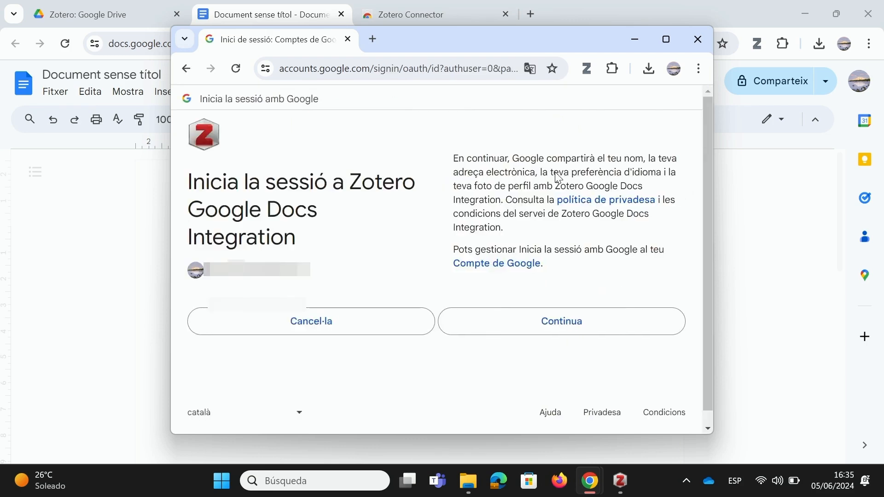
pyautogui.click(568, 329)
pyautogui.scroll(-3, 568, 327)
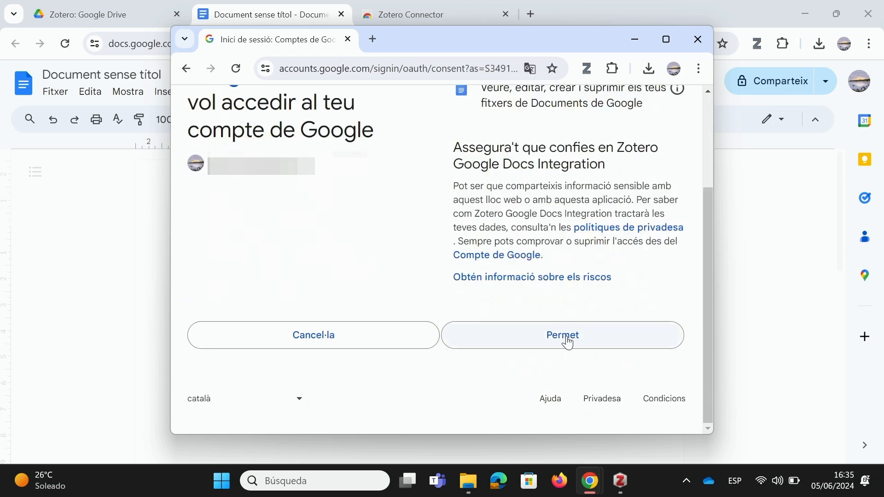
pyautogui.click(566, 339)
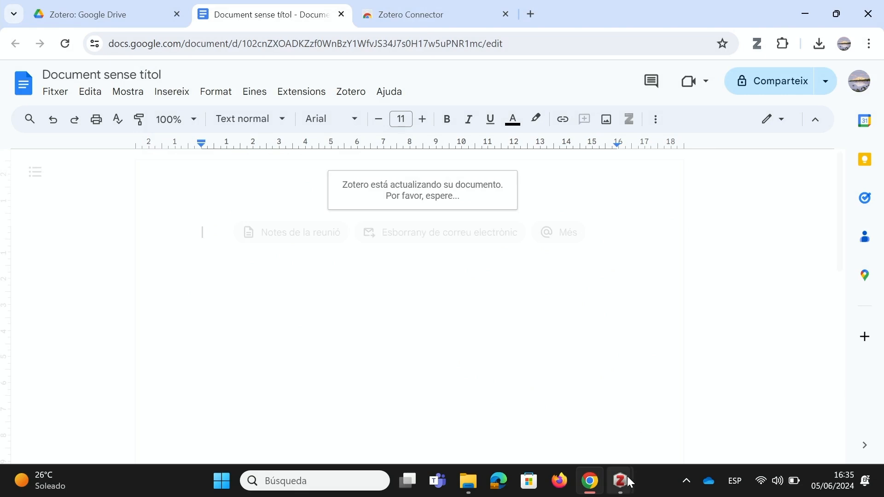
# - View the citation style and language options in Zotero's document preferences and close them without applying anything
pyautogui.moveTo(621, 481)
pyautogui.click(679, 439)
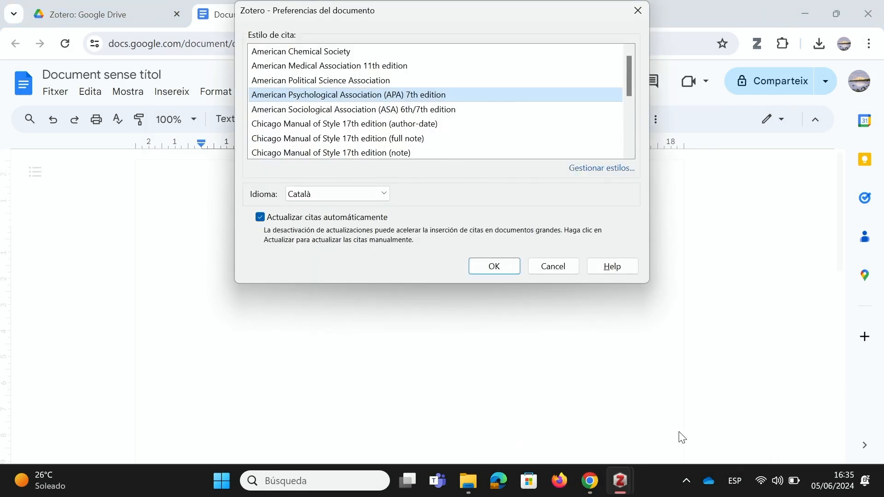
pyautogui.click(570, 272)
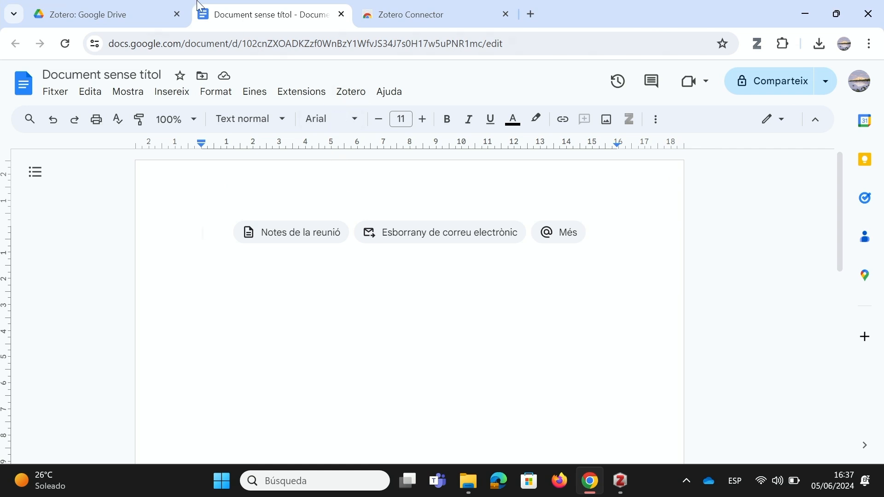
# - Upload the Word file ZOTERO_TASCA_BLOC5_23_24_cat from Descargas to the Zotero folder in Google Drive
pyautogui.click(151, 8)
pyautogui.click(58, 112)
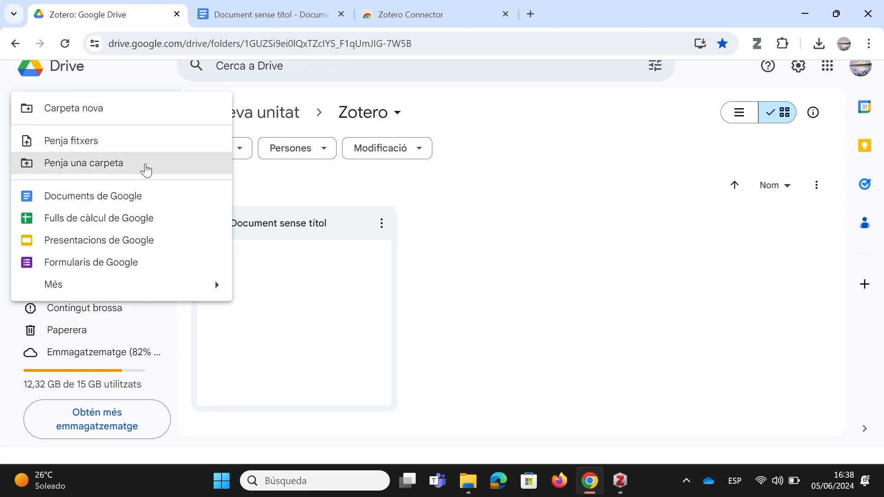
pyautogui.click(116, 143)
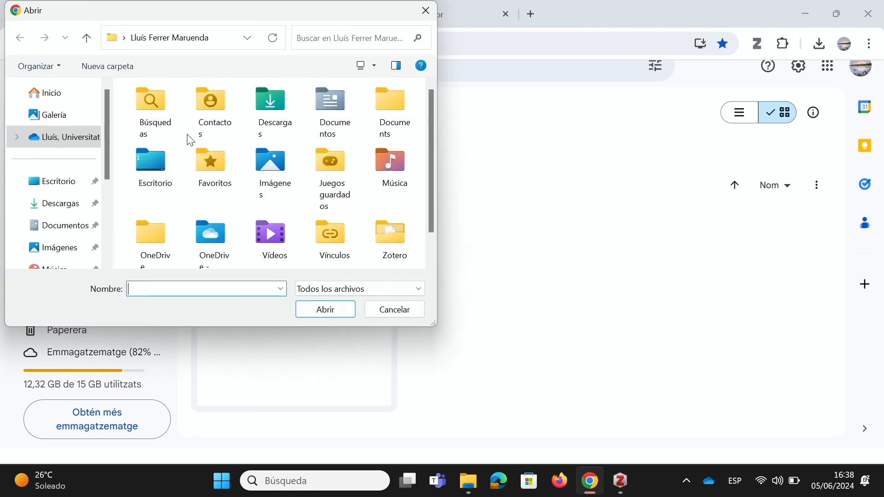
pyautogui.click(67, 205)
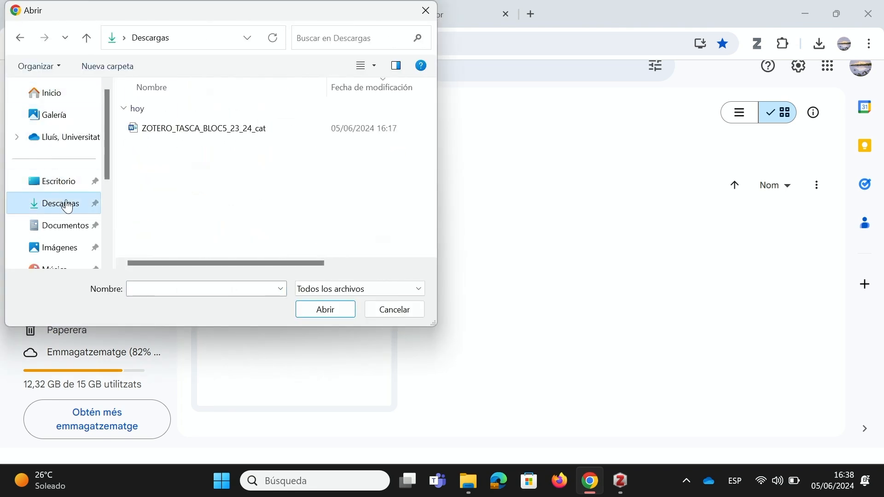
pyautogui.click(223, 130)
pyautogui.click(328, 310)
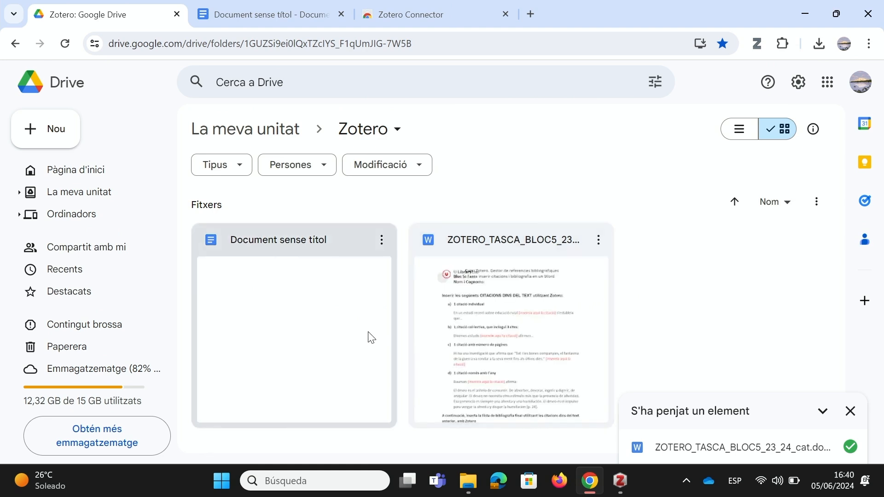
# - Open the uploaded ZOTERO_TASCA_BLOC5_23_24_cat file in Google Docs and dismiss the translation offer
pyautogui.doubleClick(509, 318)
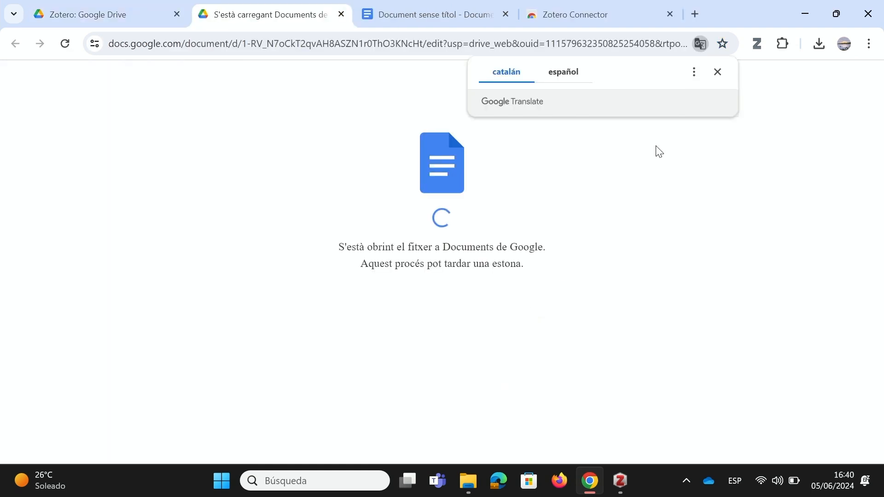
pyautogui.click(717, 71)
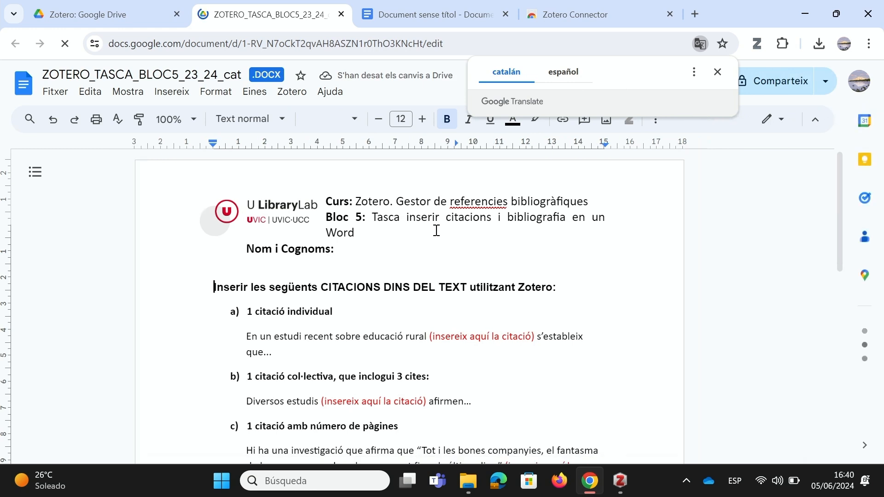
pyautogui.click(718, 71)
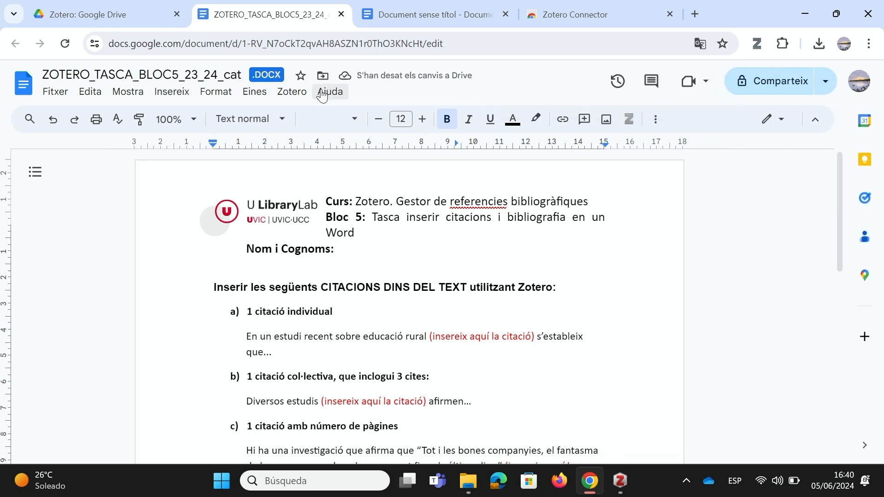
# - Try to open the Zotero document preferences in the .docx file, then read and dismiss the compatibility notice
pyautogui.click(305, 95)
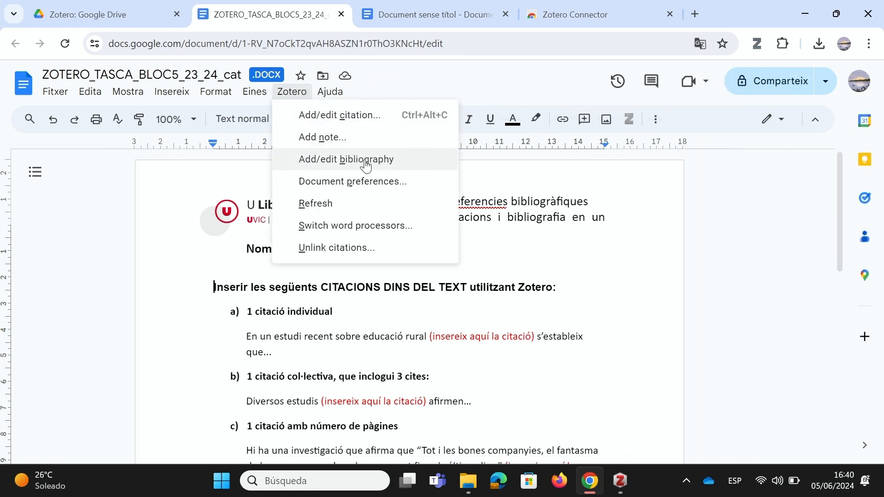
pyautogui.click(381, 187)
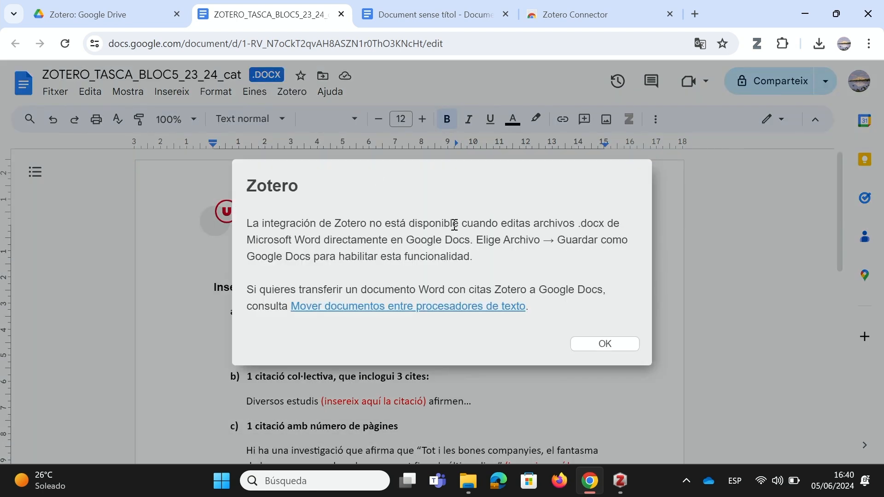
pyautogui.moveTo(462, 224); pyautogui.dragTo(605, 227)
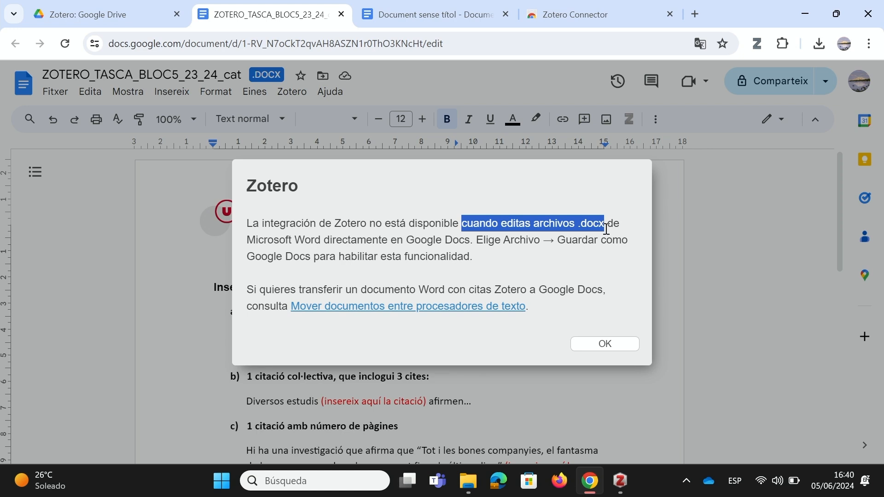
pyautogui.click(438, 191)
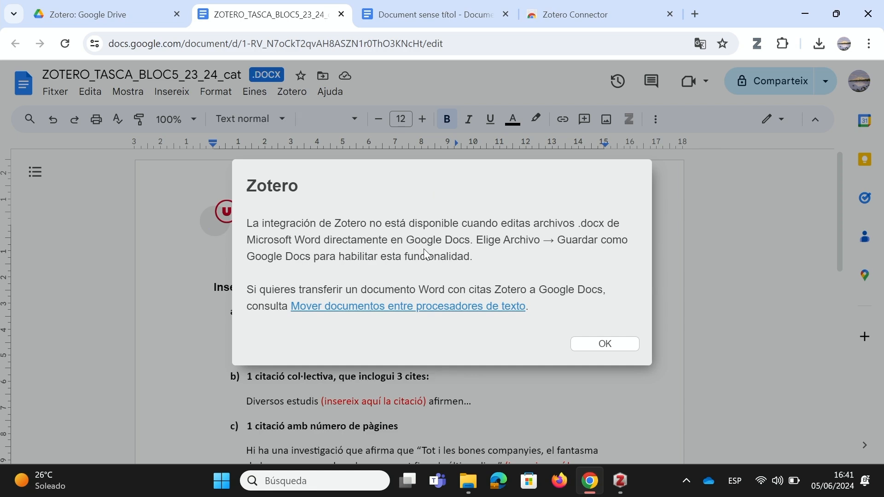
pyautogui.moveTo(406, 240); pyautogui.dragTo(472, 244)
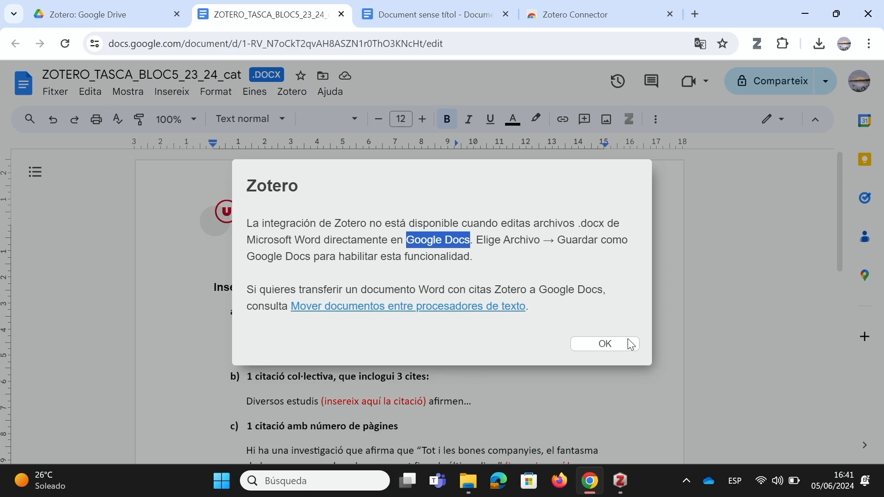
pyautogui.click(605, 345)
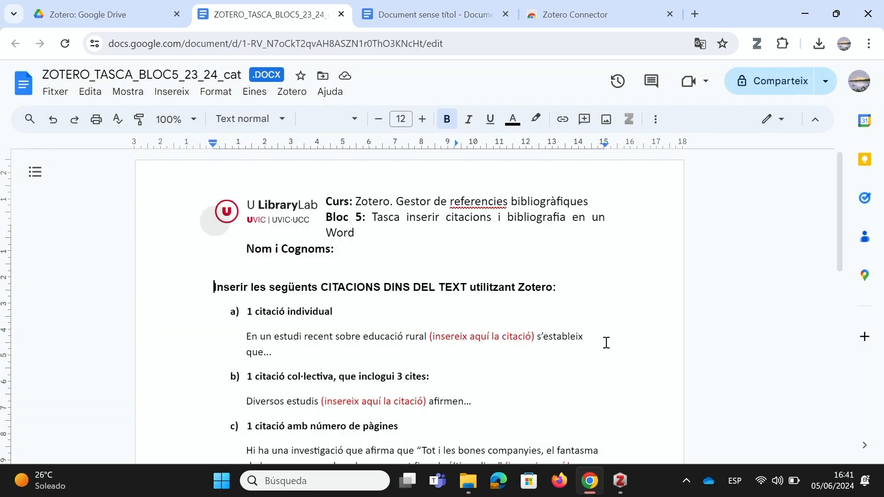
# - Save the .docx file as a Google document and view the new copy's Zotero document preferences without applying changes
pyautogui.click(55, 91)
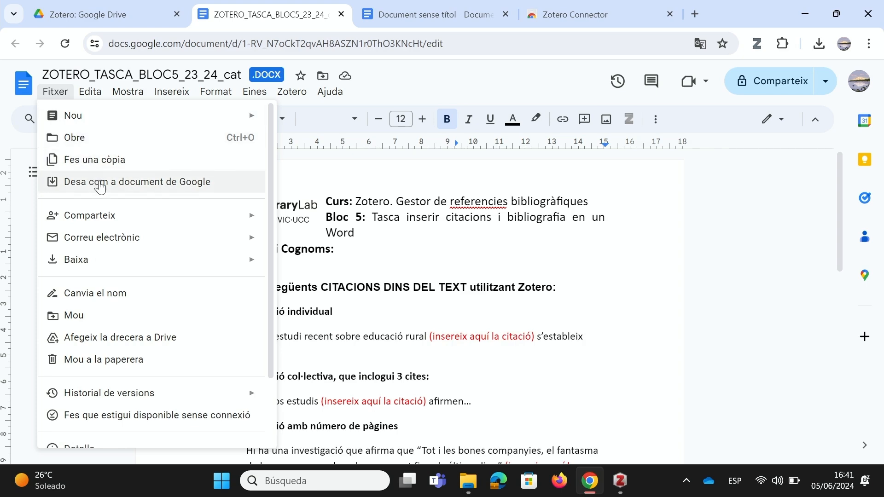
pyautogui.click(139, 195)
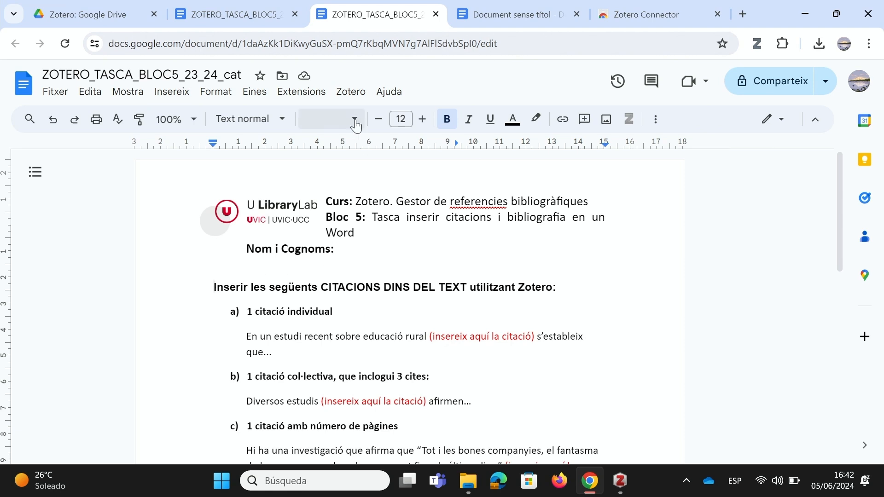
pyautogui.click(351, 91)
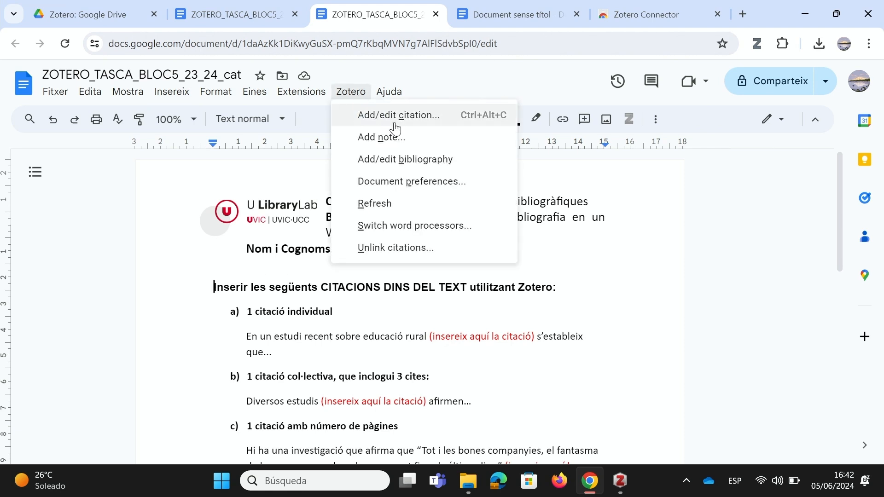
pyautogui.click(438, 181)
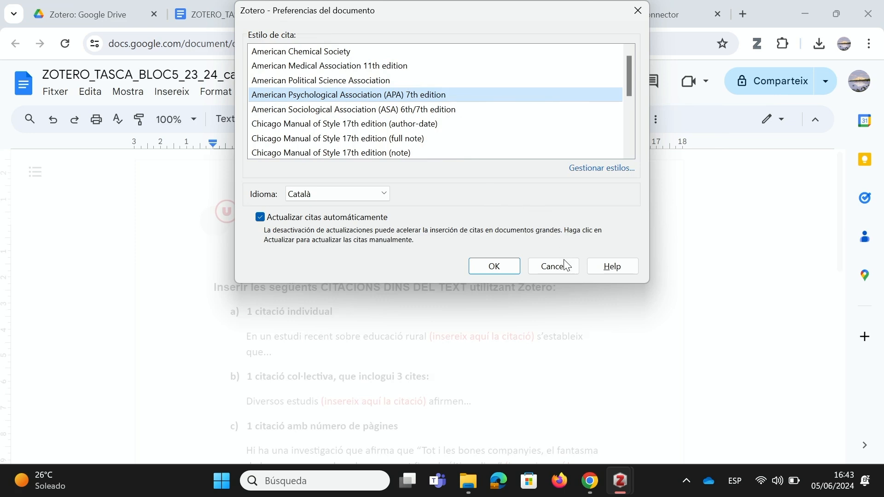
pyautogui.click(563, 264)
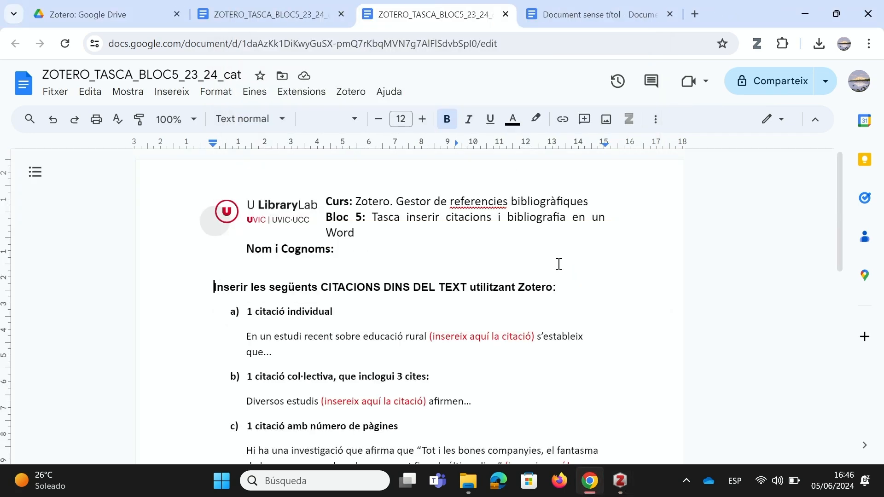